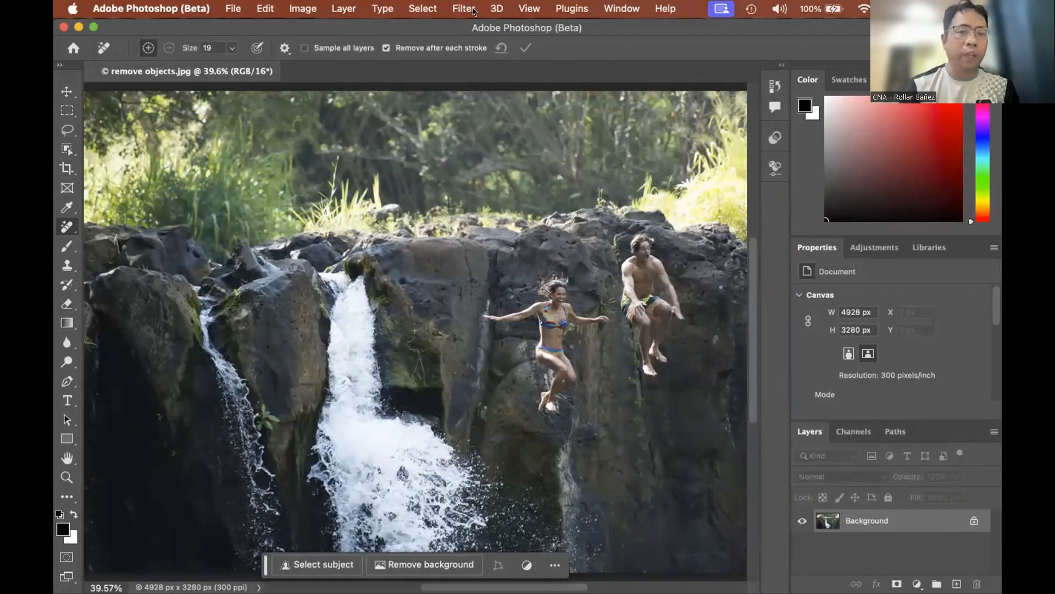
Step: Open the photo in the Camera Raw filter and apply Lens Blur
click(464, 9)
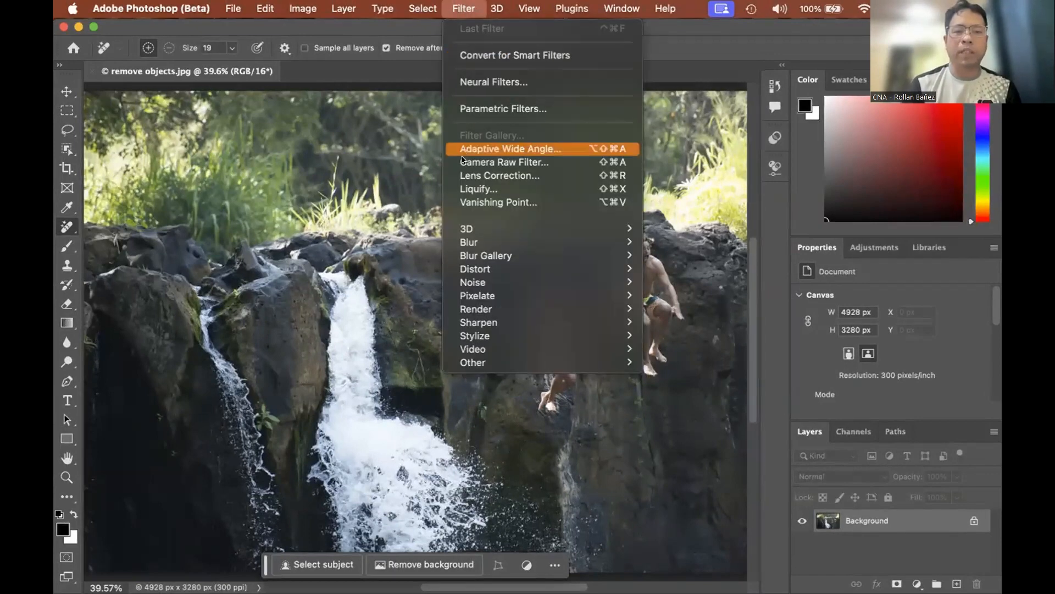
click(461, 161)
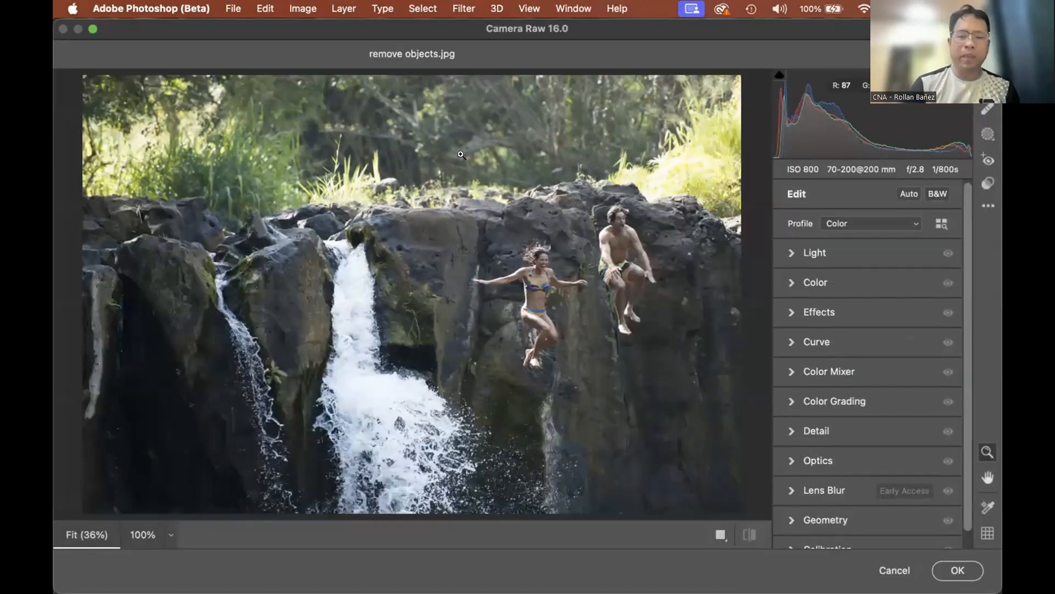
click(792, 489)
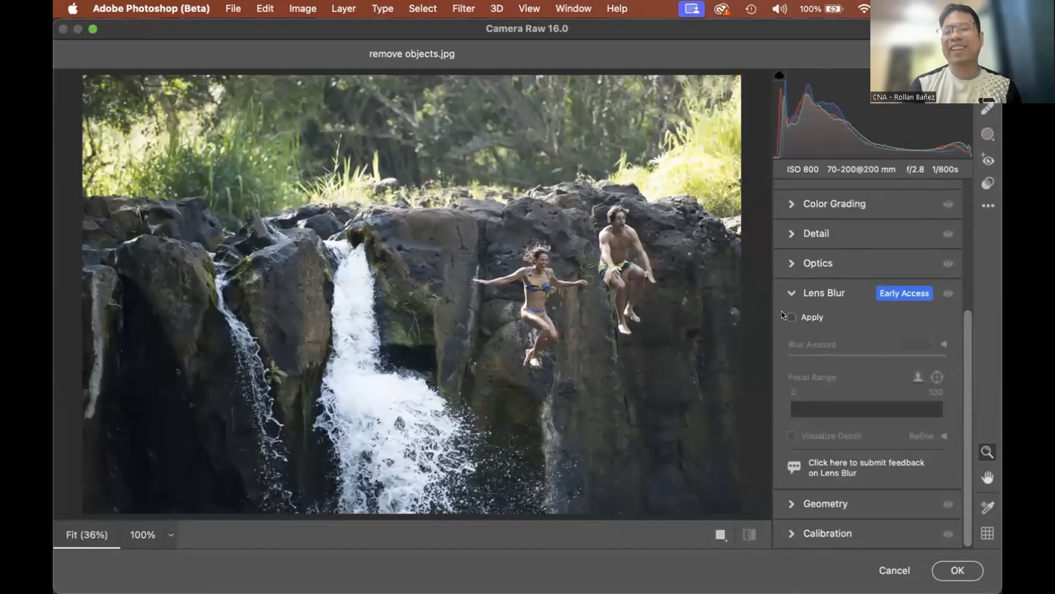
scroll(520, 340, up, 1)
scroll(520, 340, up, 3)
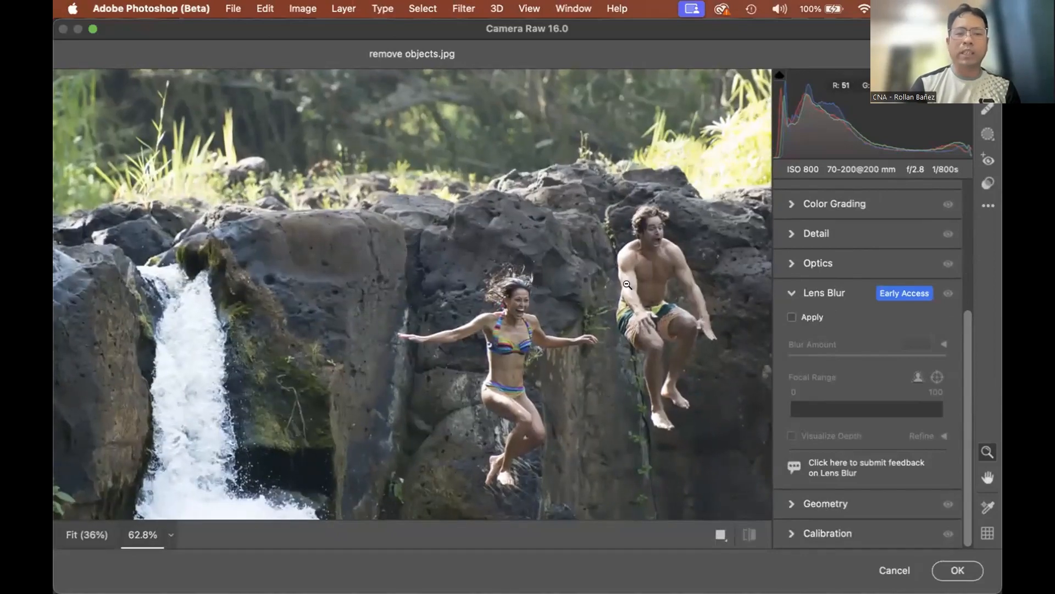
click(792, 317)
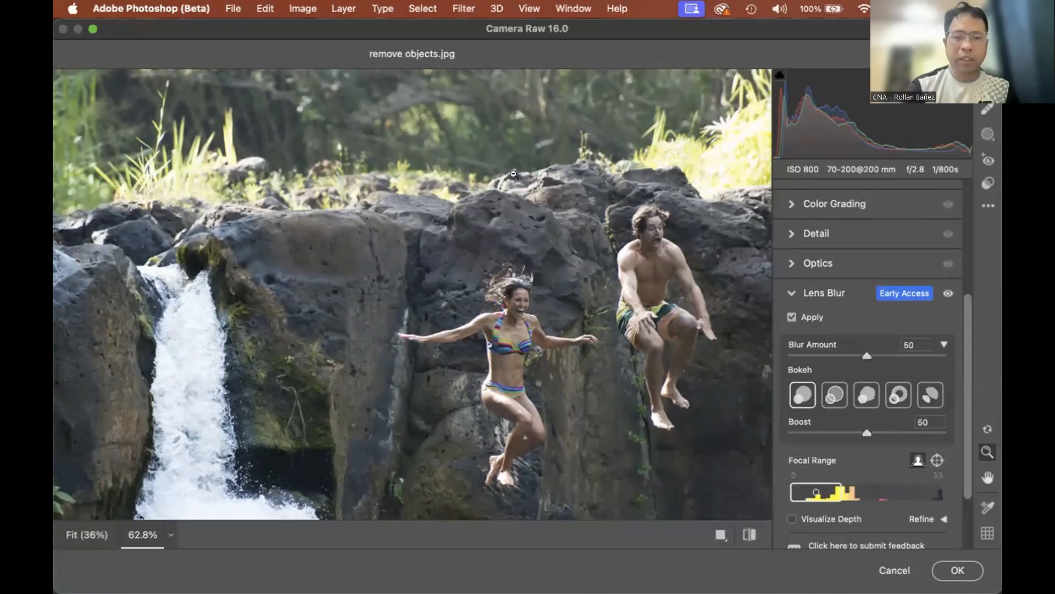
Step: Try the Bubble bokeh shape and inspect the blurred background around the two jumpers
click(830, 401)
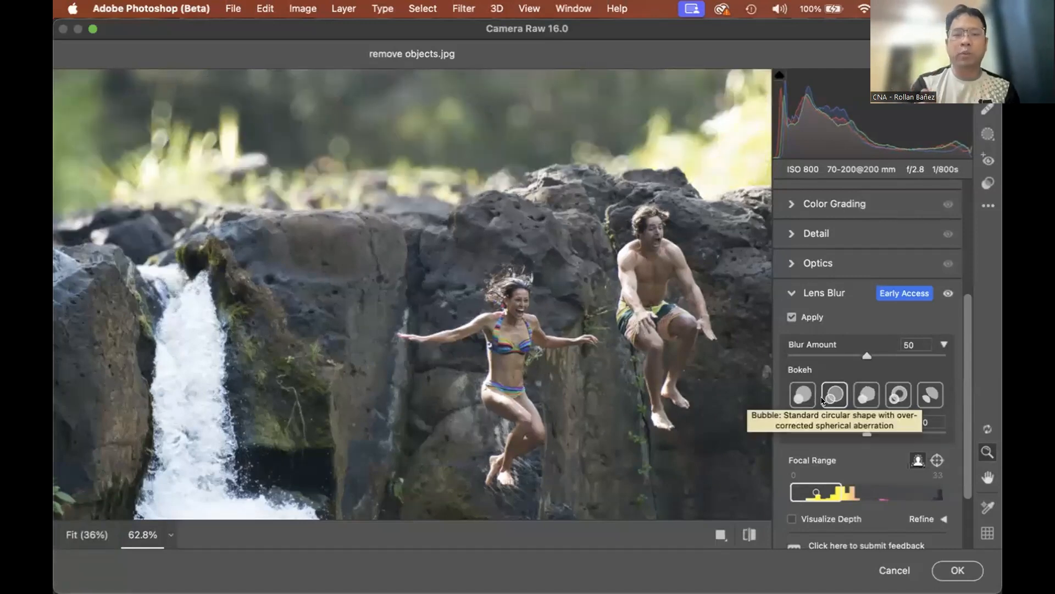
scroll(763, 316, up, 4)
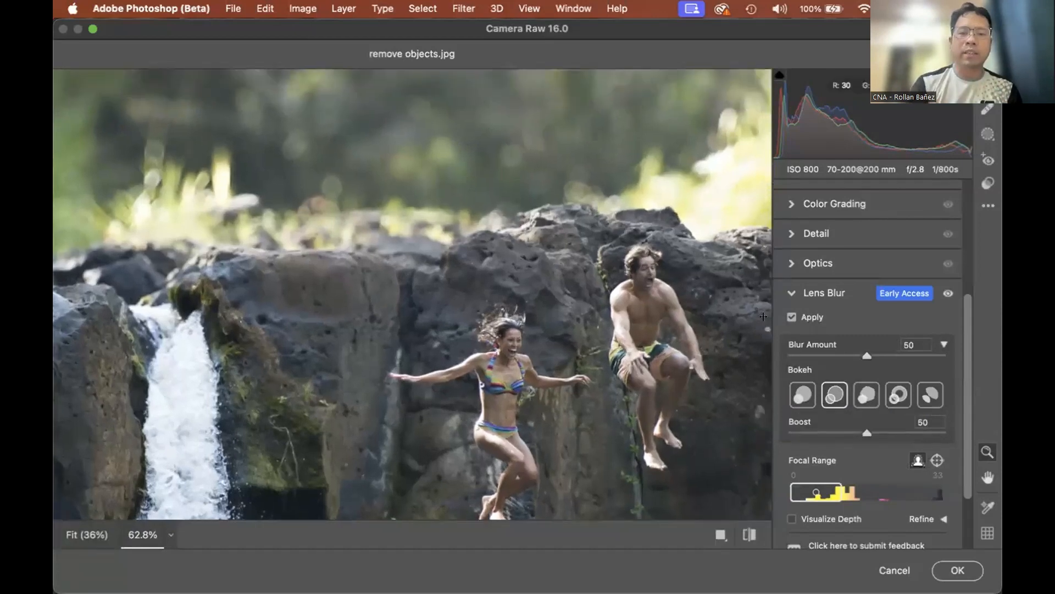
scroll(763, 317, up, 4)
scroll(763, 317, down, 5)
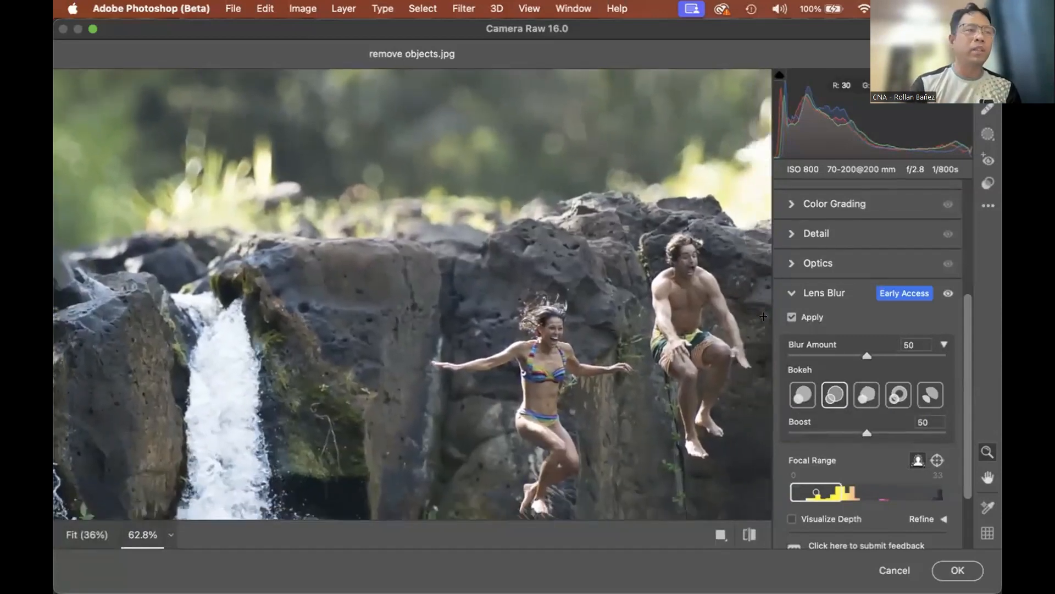
scroll(763, 316, down, 3)
scroll(764, 317, right, 2)
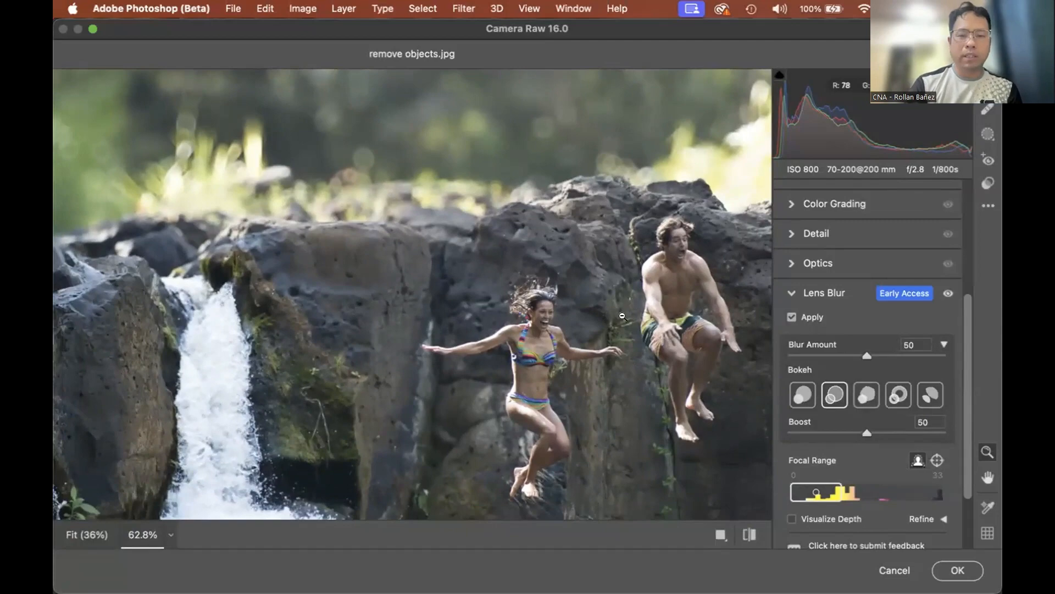
scroll(623, 316, down, 4)
scroll(571, 254, up, 4)
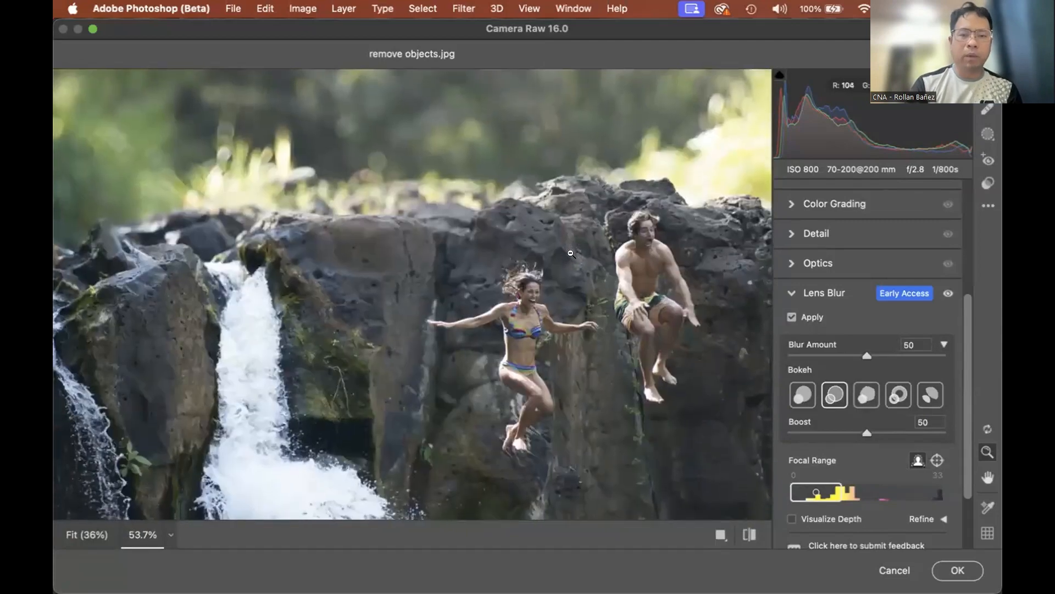
Step: Try the 5-Blade bokeh and each of the two remaining bokeh shapes after it
click(865, 396)
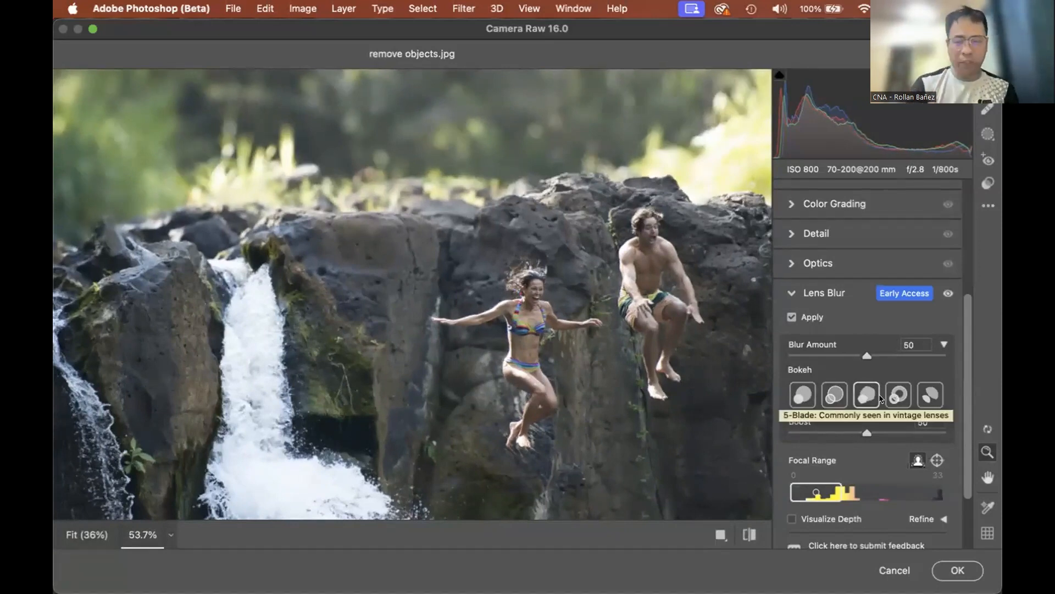
click(899, 396)
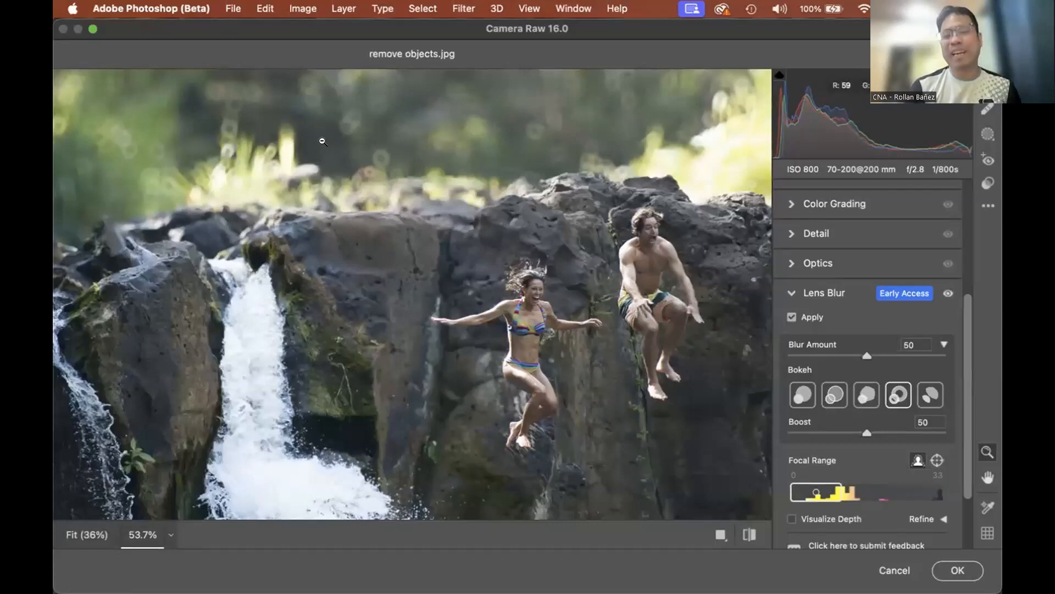
click(929, 400)
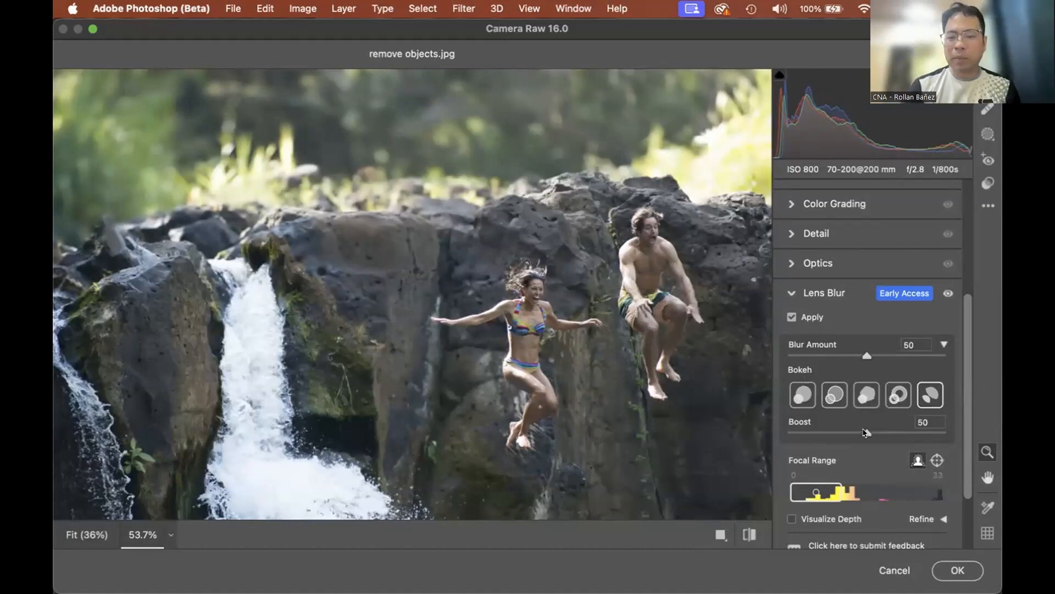
Step: Set the bokeh boost to 68 and choose the ring-shaped bokeh
drag(864, 432, 891, 434)
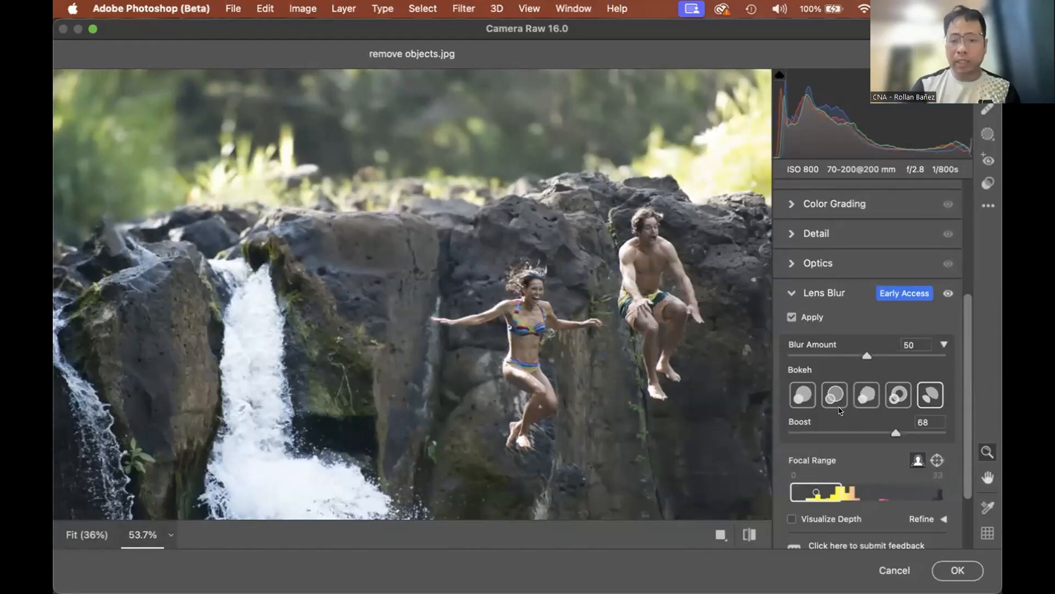
click(902, 392)
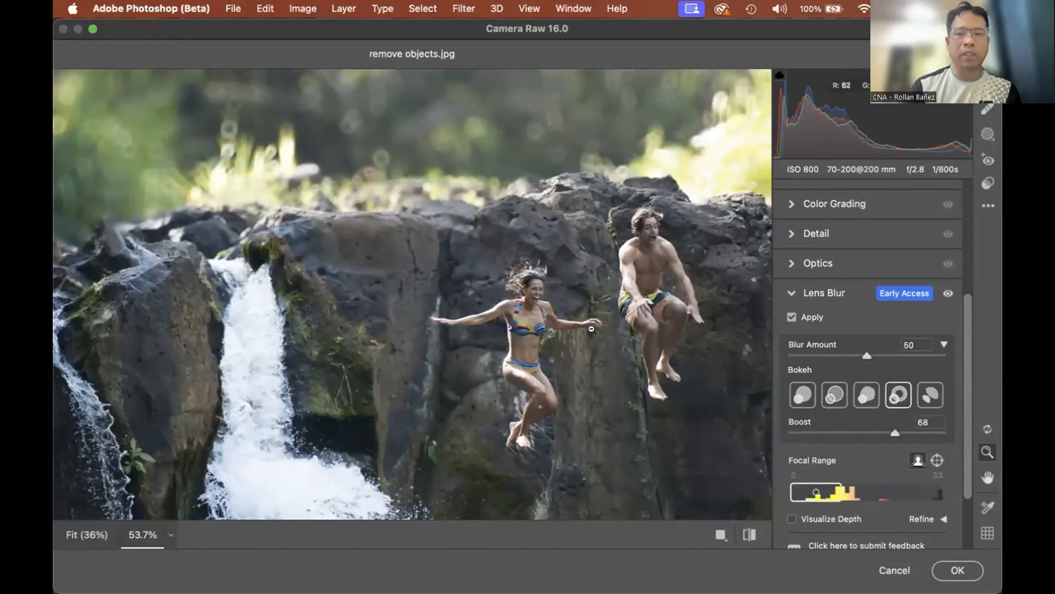
Step: Set the focal range by subject focus, and pick the jumping woman as the focus point
scroll(821, 439, down, 3)
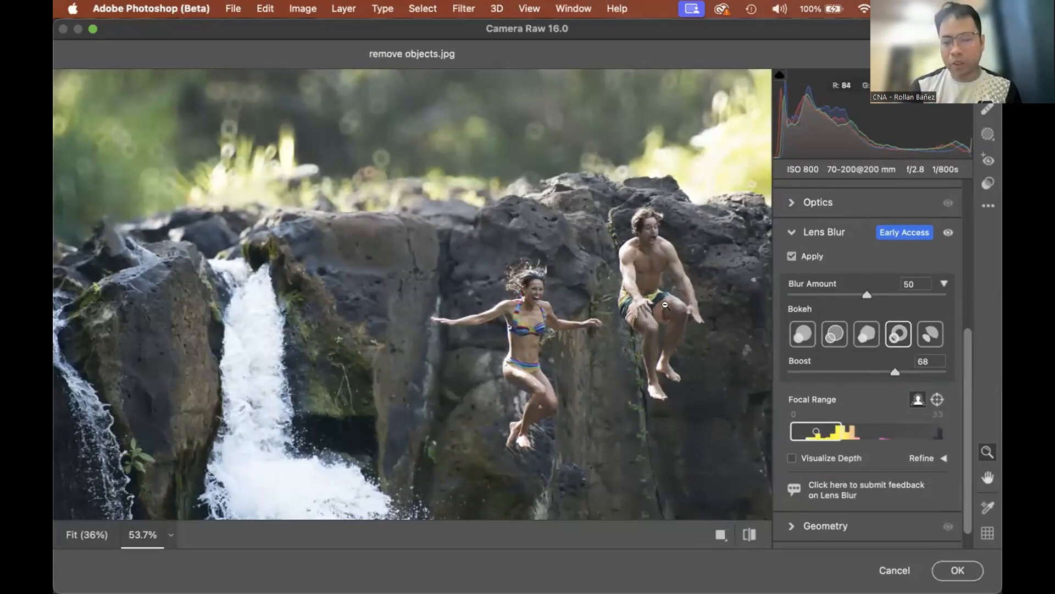
click(915, 402)
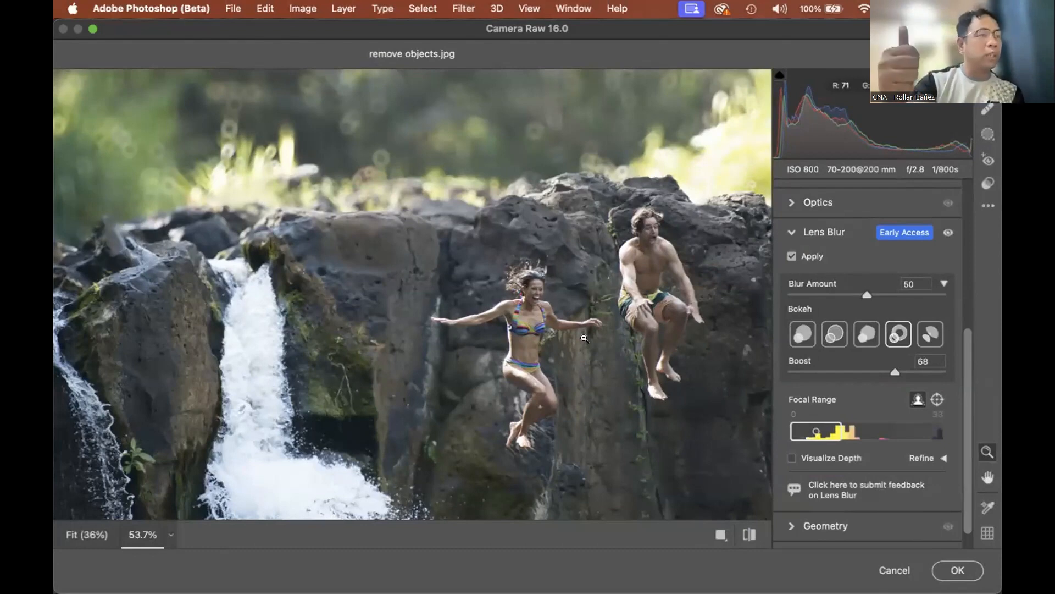
click(936, 399)
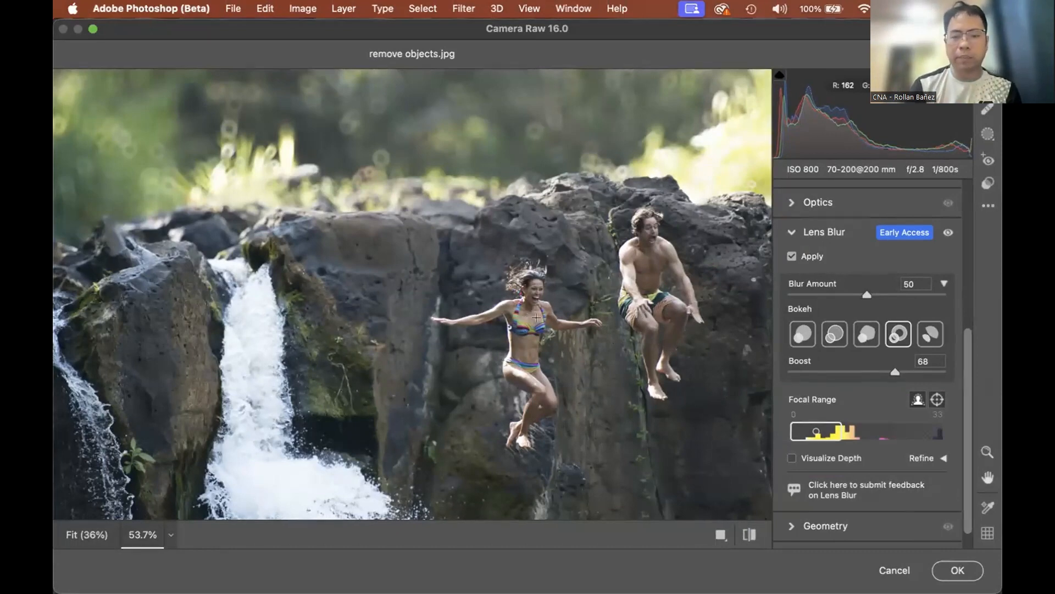
click(517, 316)
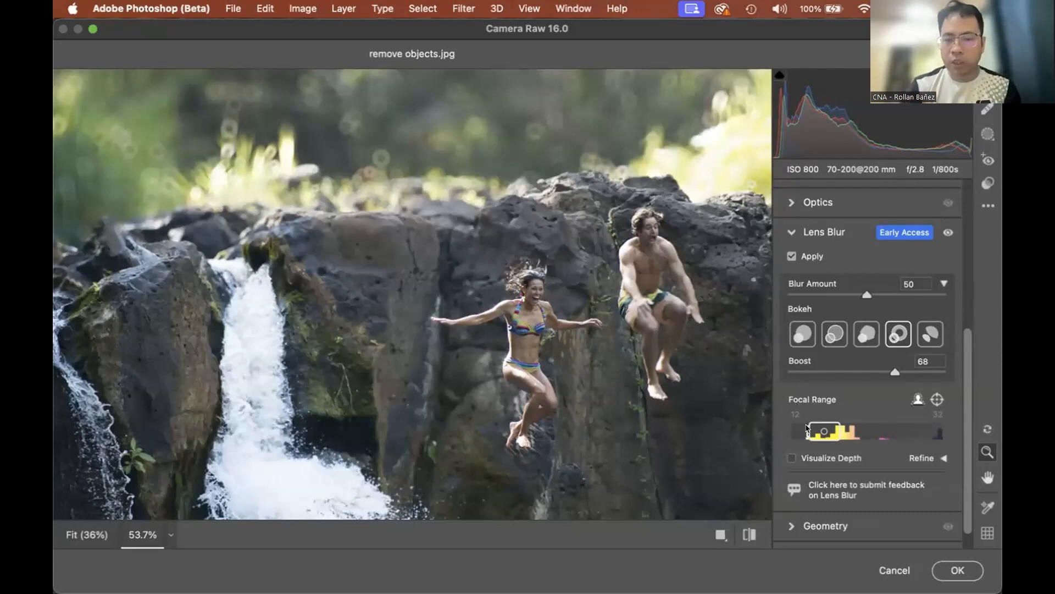
Step: Raise the lower limit of the focal range to 30 and widen it again to 11
drag(807, 430, 831, 437)
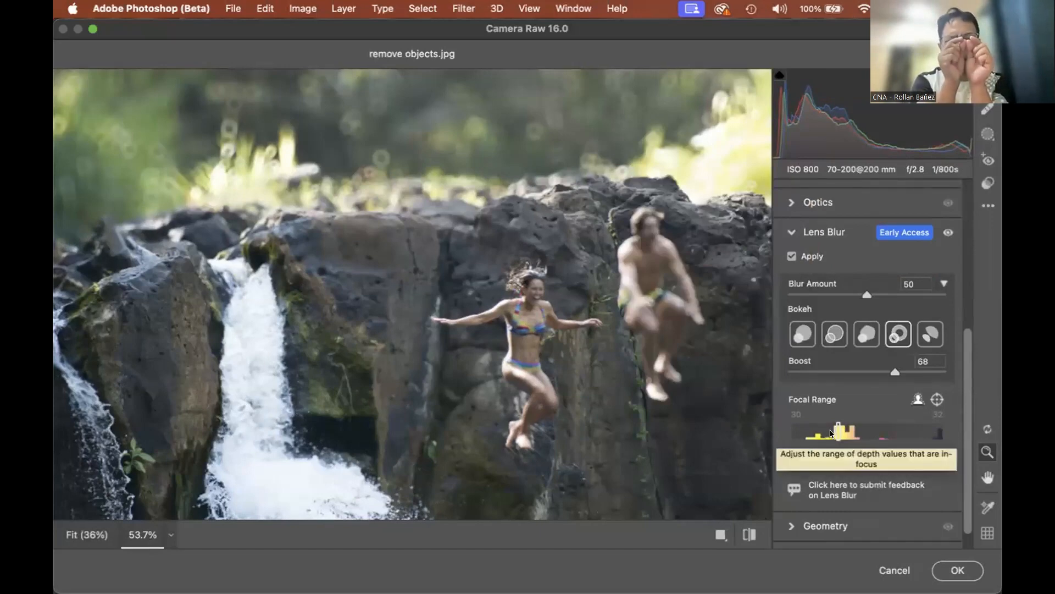
drag(832, 433, 829, 433)
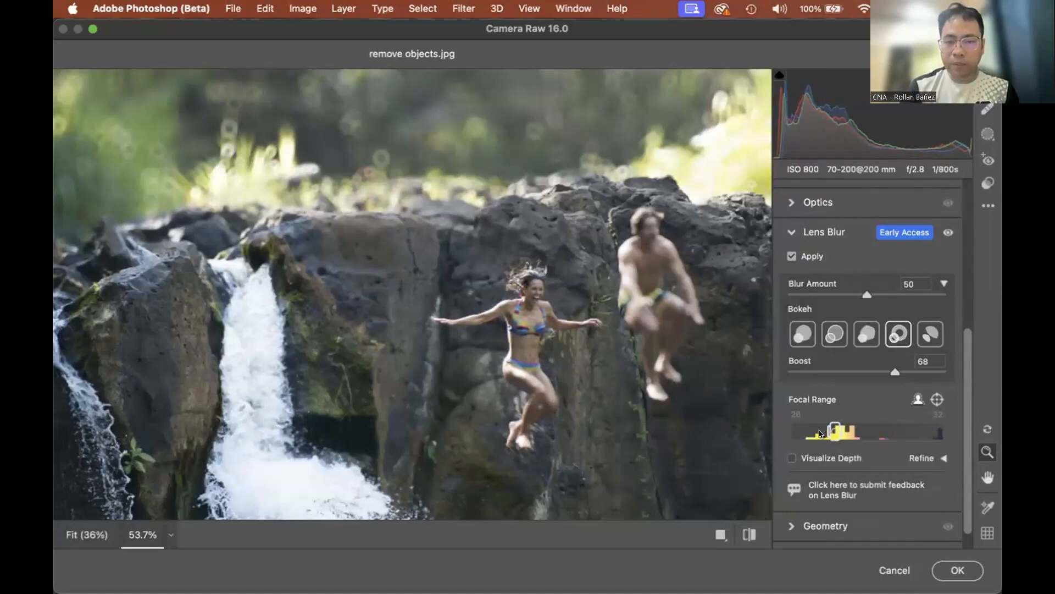
drag(819, 433, 804, 436)
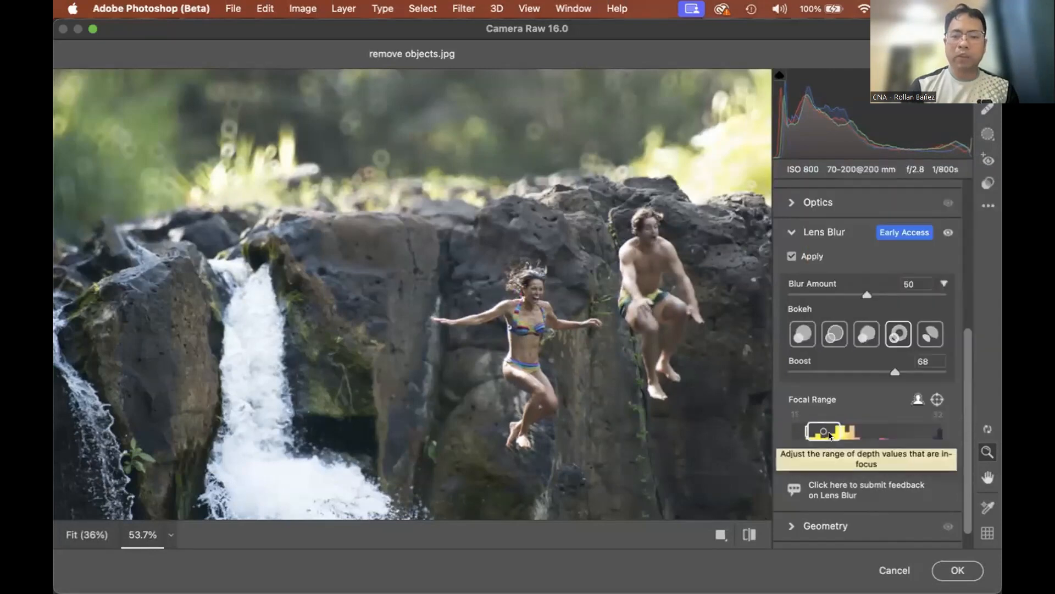
Step: Shift the focal range to the far background at 79–100, and readjust it to 0–61
drag(830, 436, 938, 435)
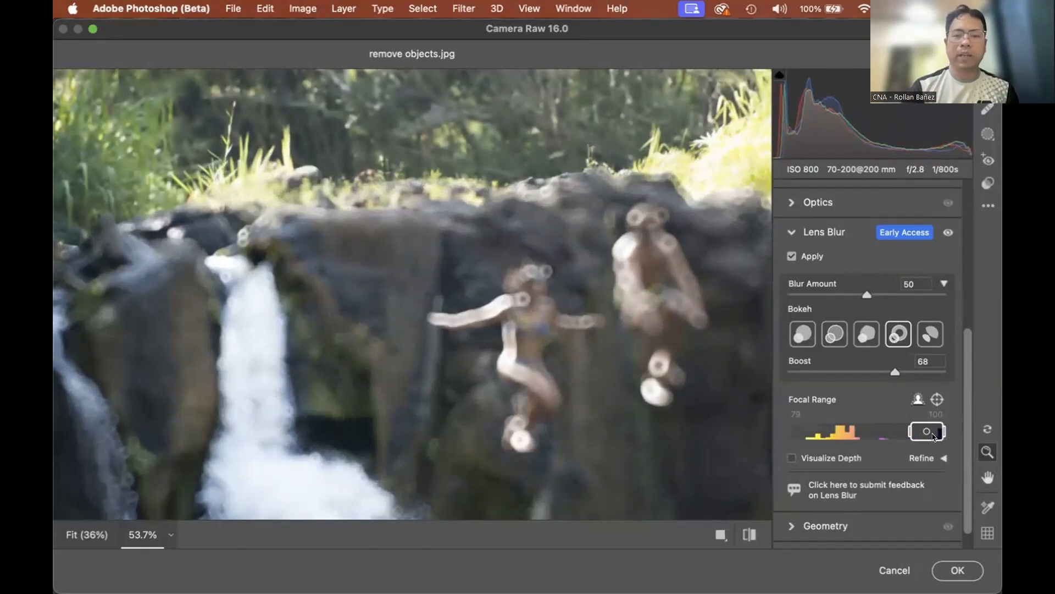
drag(933, 436, 928, 435)
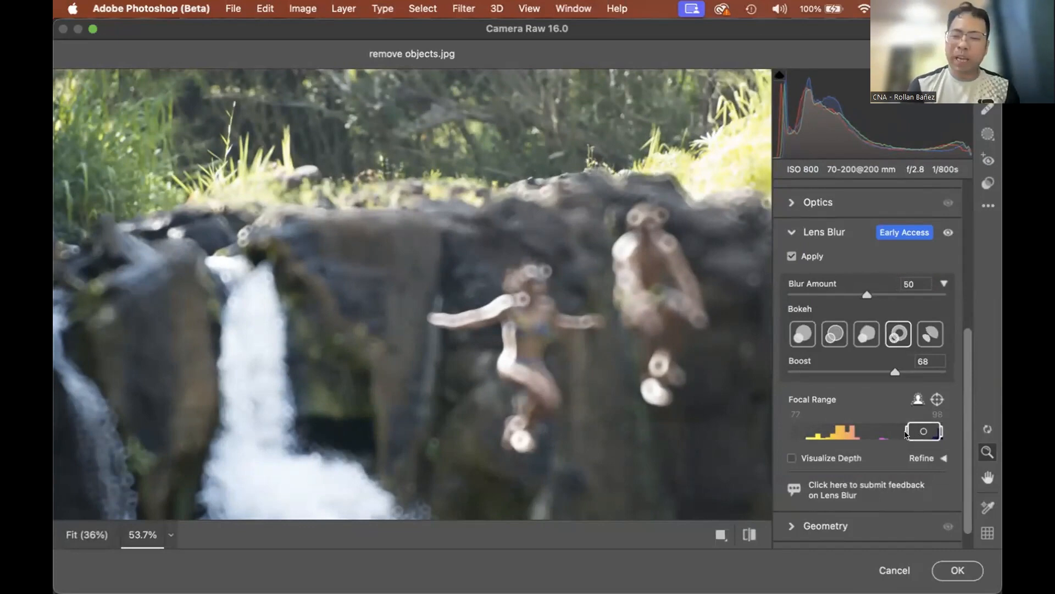
drag(906, 430, 817, 433)
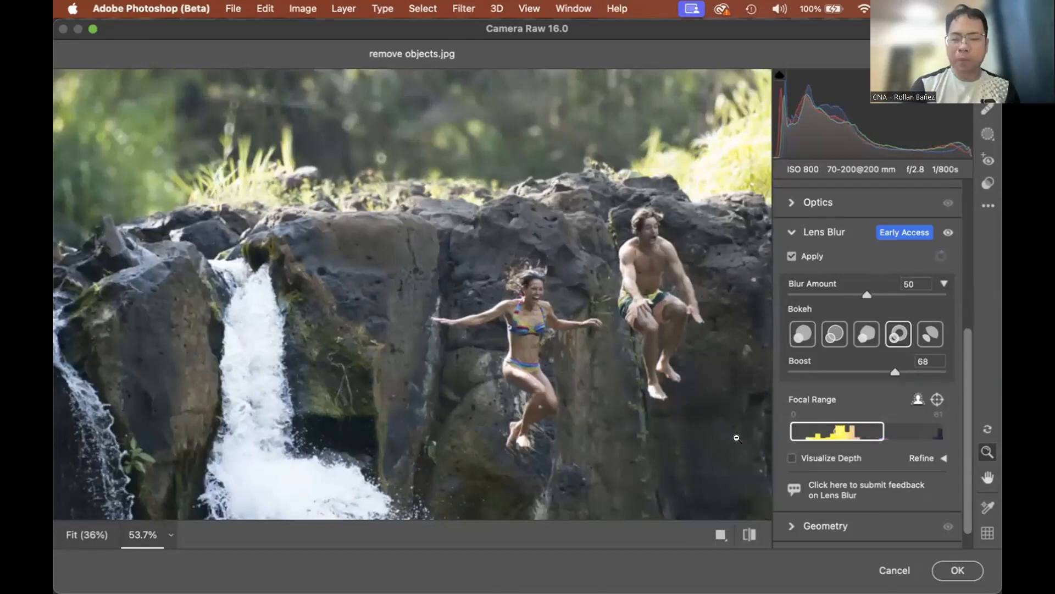
Step: Turn on the depth visualization and set the focal range to 20–45
click(792, 458)
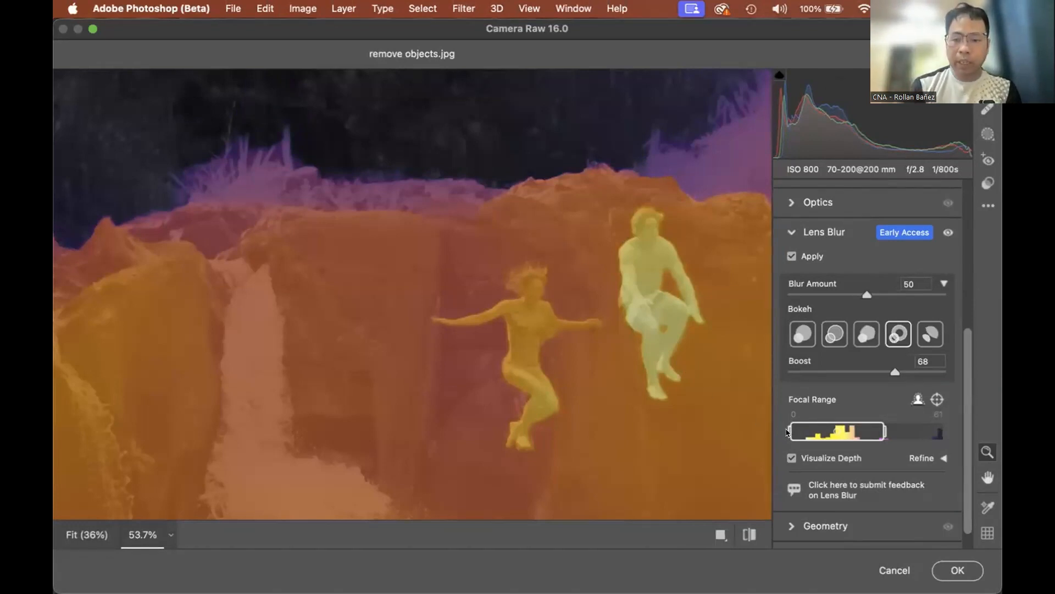
drag(788, 433, 817, 436)
drag(881, 428, 855, 434)
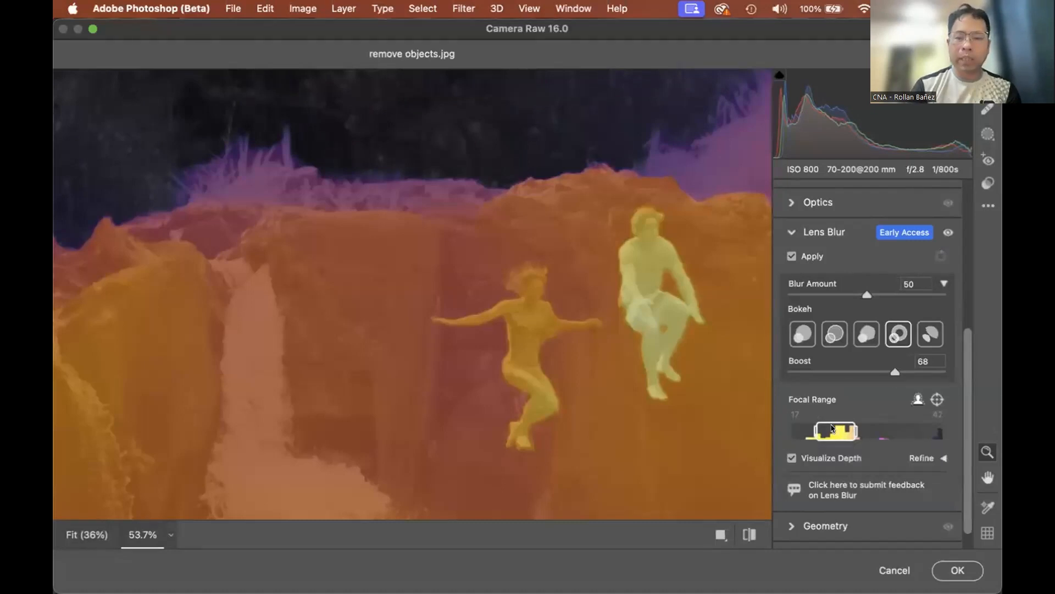
drag(831, 429, 831, 428)
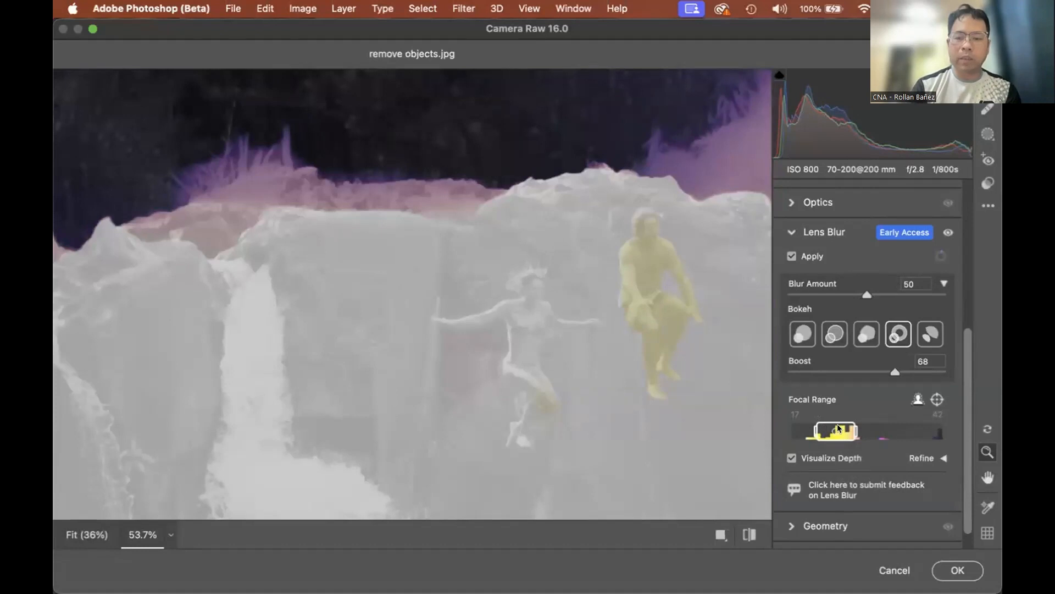
mouse_move(838, 427)
mouse_down()
mouse_move(828, 434)
mouse_move(841, 432)
mouse_up()
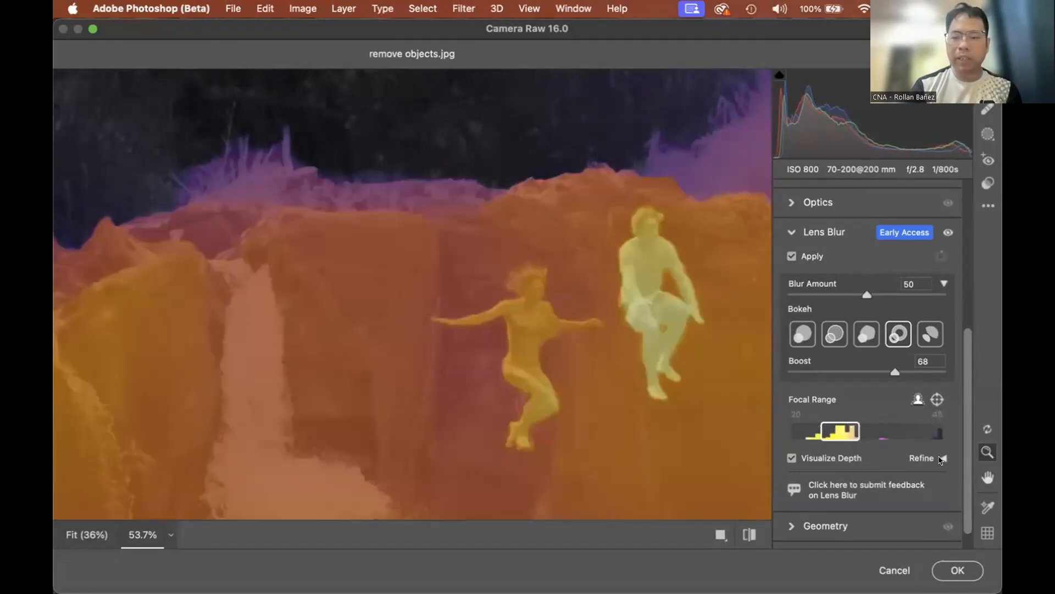
Step: Paint over the woman and the man with the Focus refinement brush at amount 100
click(942, 458)
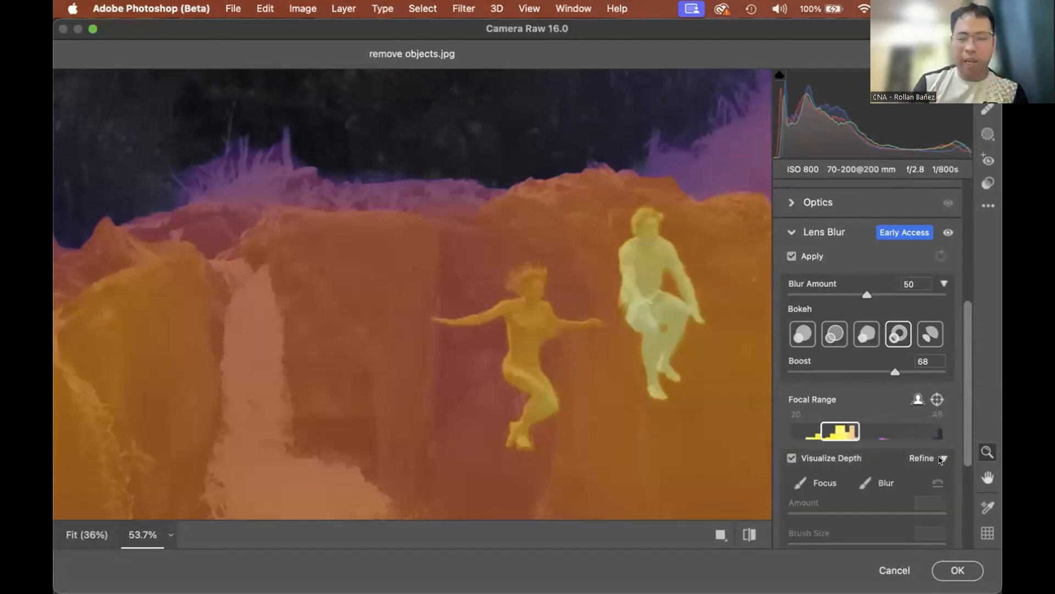
scroll(827, 434, down, 3)
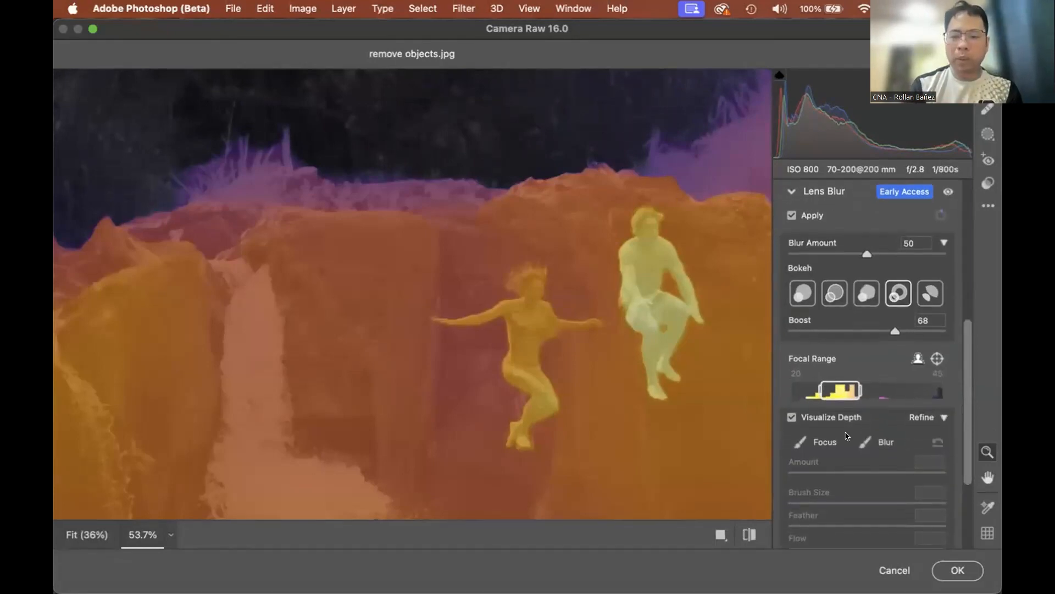
click(802, 436)
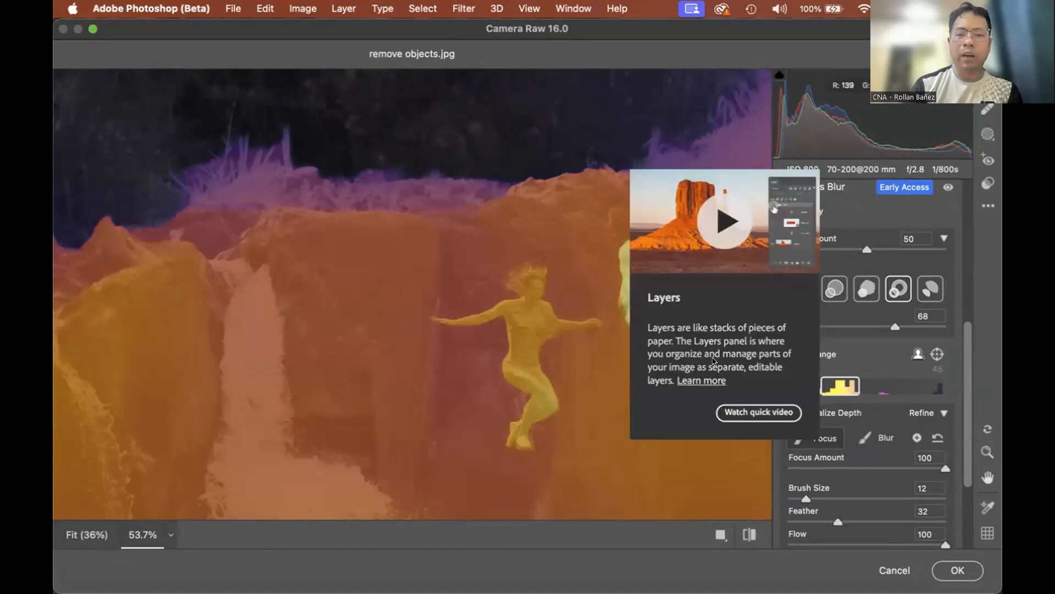
mouse_move(518, 305)
mouse_down()
mouse_move(541, 325)
mouse_move(513, 289)
mouse_up()
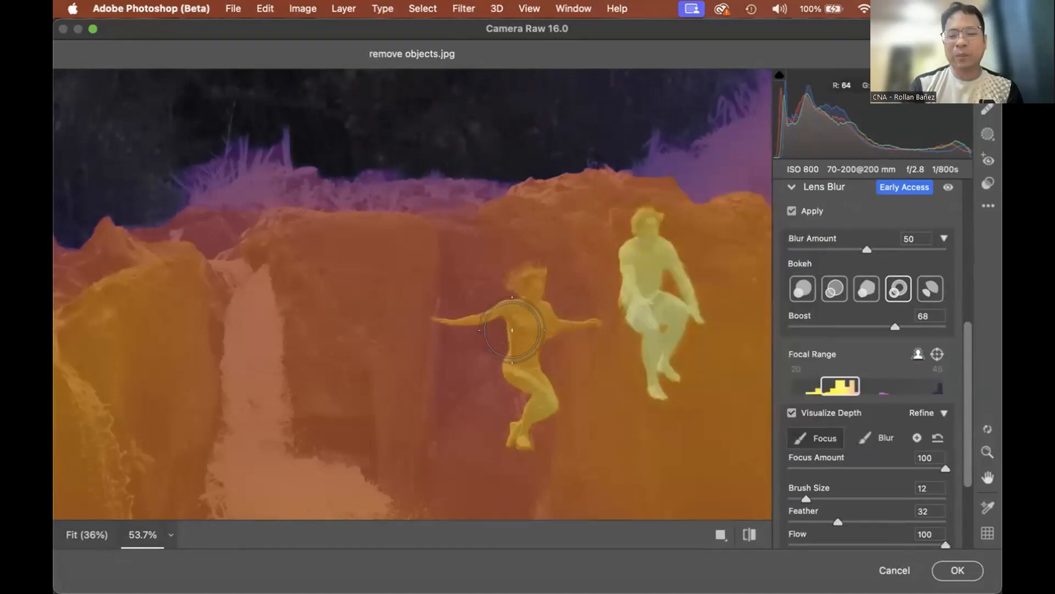
drag(651, 289, 644, 253)
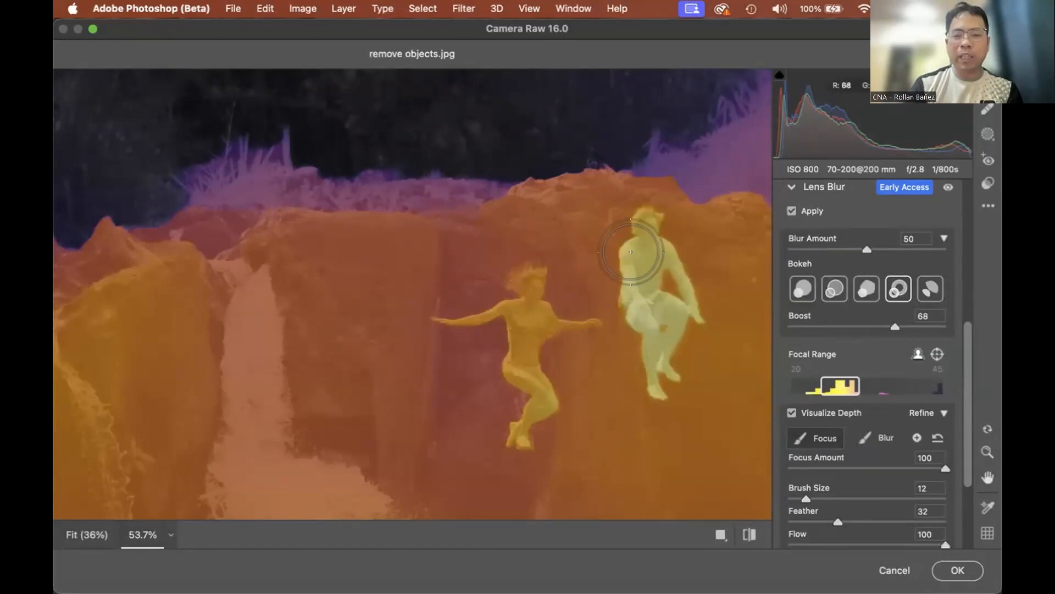
Step: Paint over the jumping man with the Blur refinement brush at amount 100
click(878, 438)
mouse_move(636, 221)
mouse_down()
mouse_move(650, 332)
mouse_move(640, 266)
mouse_move(626, 287)
mouse_move(641, 225)
mouse_move(654, 368)
mouse_move(642, 319)
mouse_move(645, 339)
mouse_up()
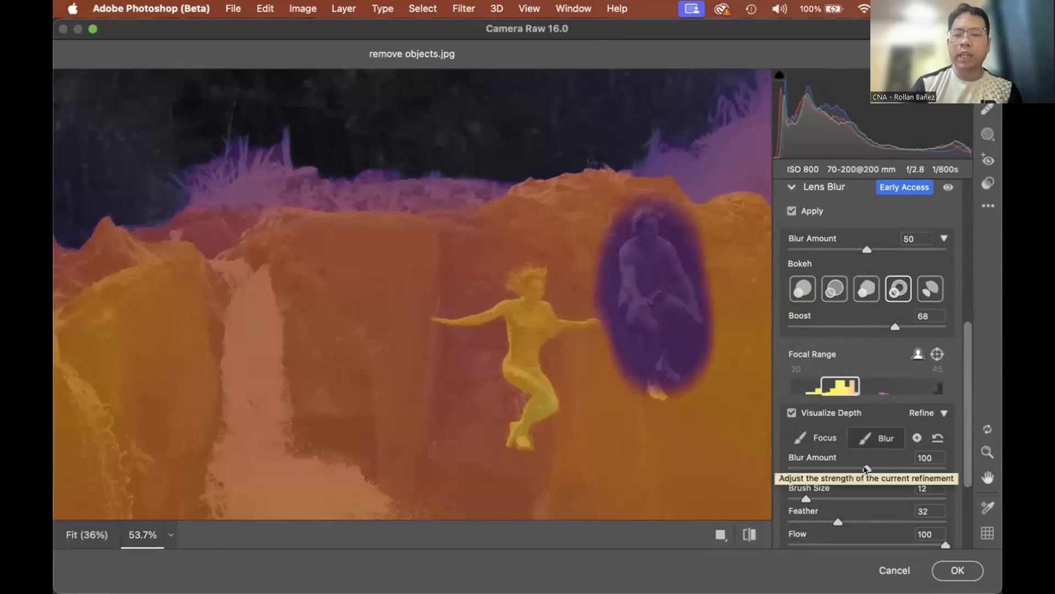
Step: Lower the Blur refinement brush amount to 74 and extend the painted area over the jumping man's feet
drag(867, 469, 841, 472)
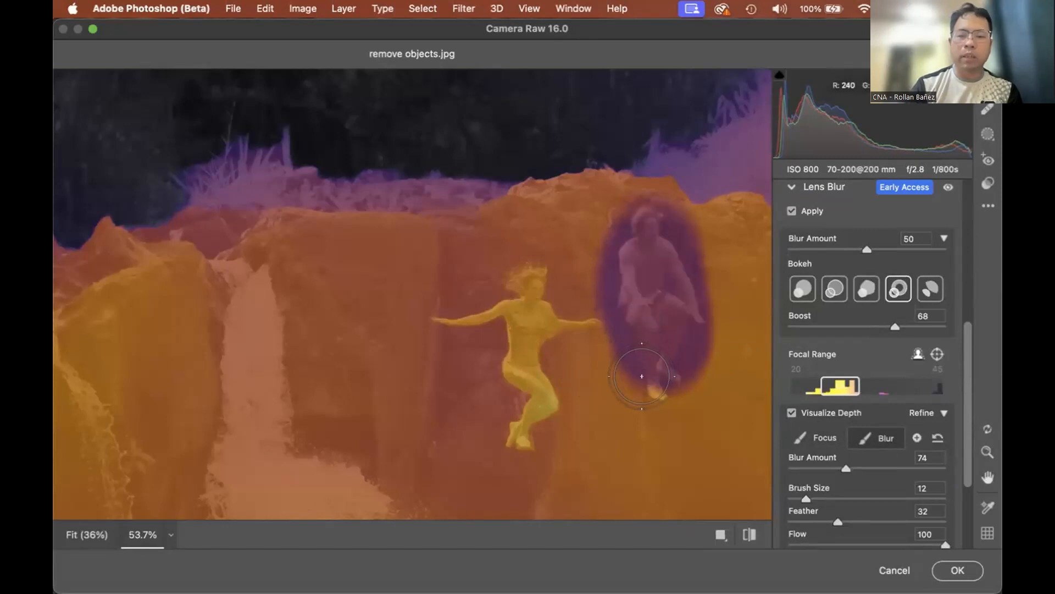
drag(642, 374, 646, 409)
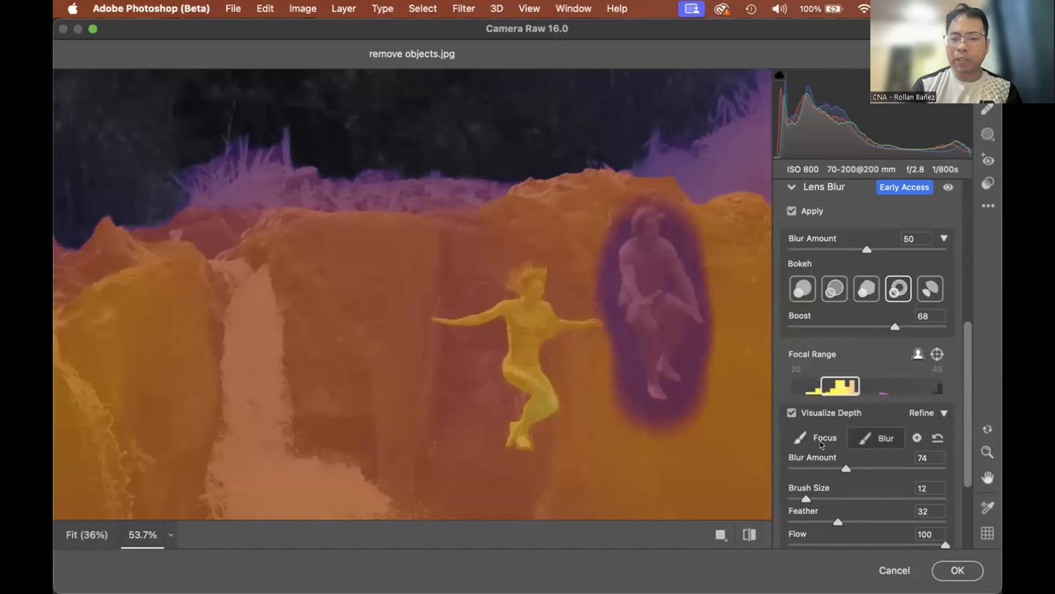
Step: Paint over the rock left of the waterfall with the Blur refinement brush at size 10, and turn off the depth visualization
click(803, 437)
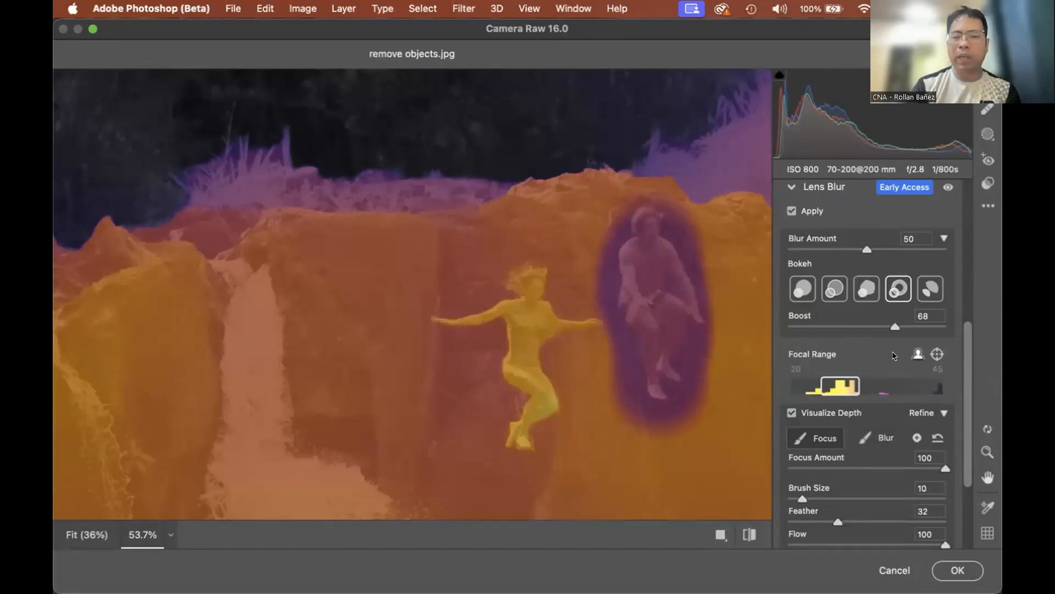
click(878, 437)
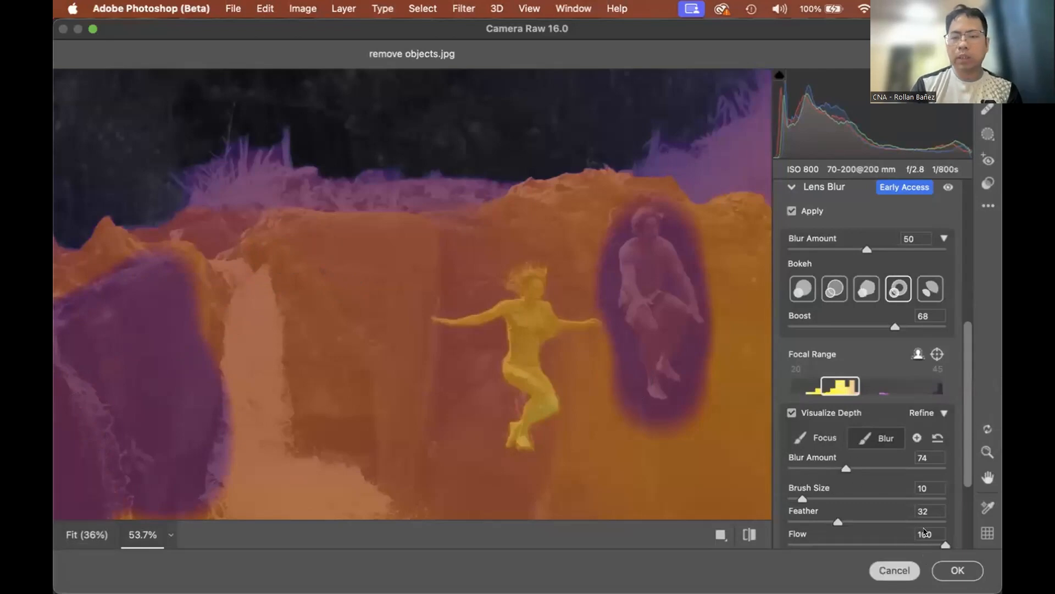
click(790, 412)
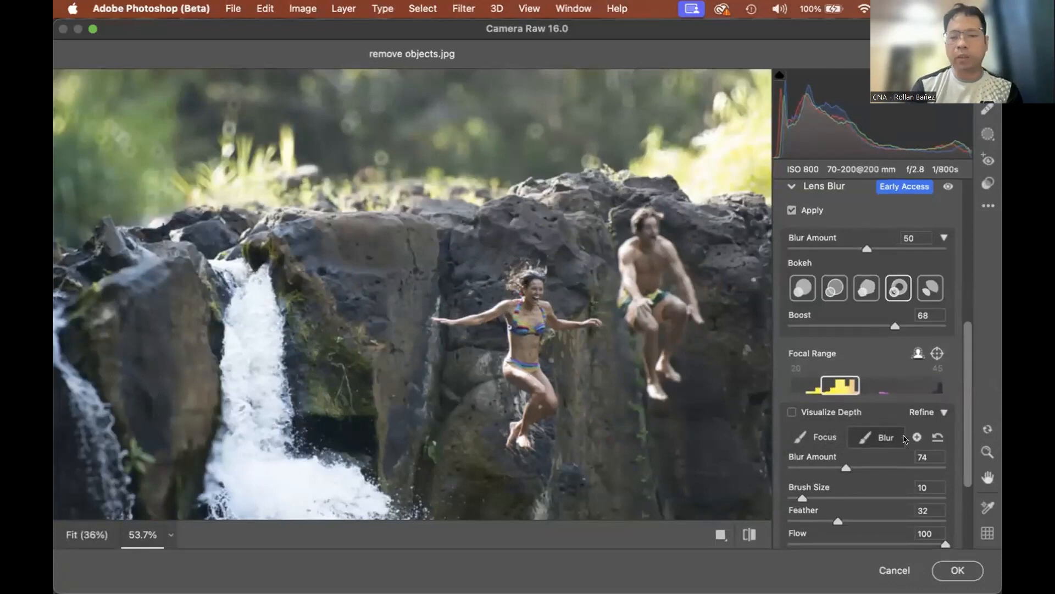
Step: Collapse the Lens Blur settings and apply the Camera Raw filter to the photo
scroll(907, 437, down, 3)
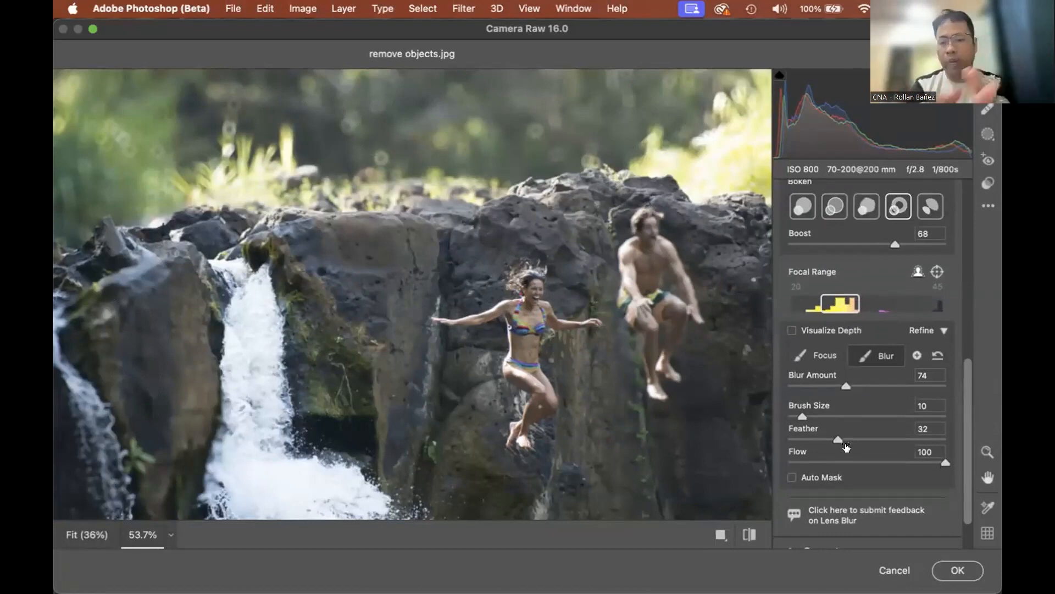
scroll(867, 439, down, 2)
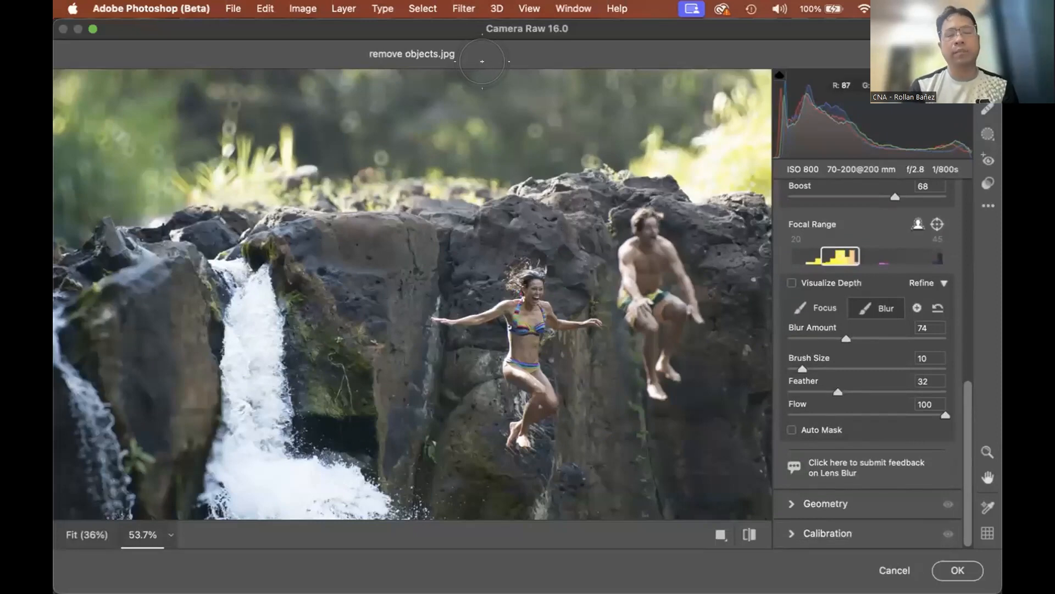
scroll(856, 262, up, 6)
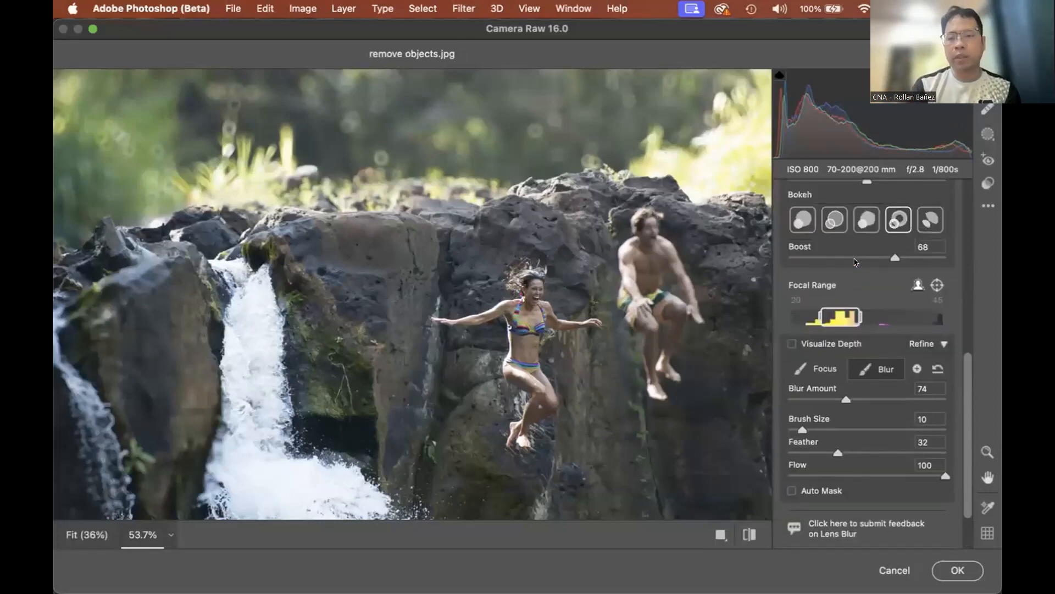
scroll(846, 258, up, 2)
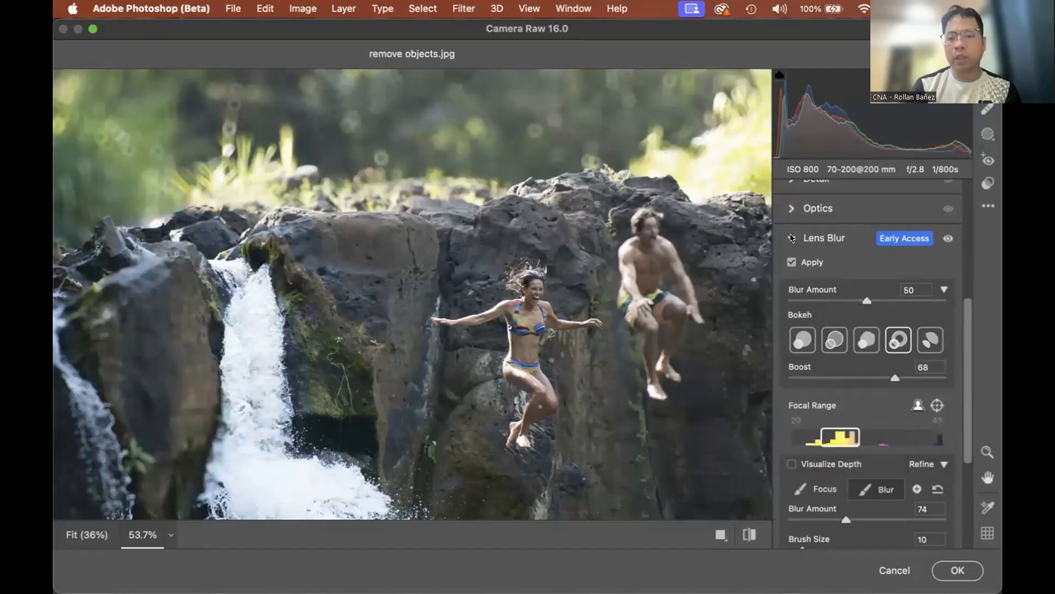
click(792, 237)
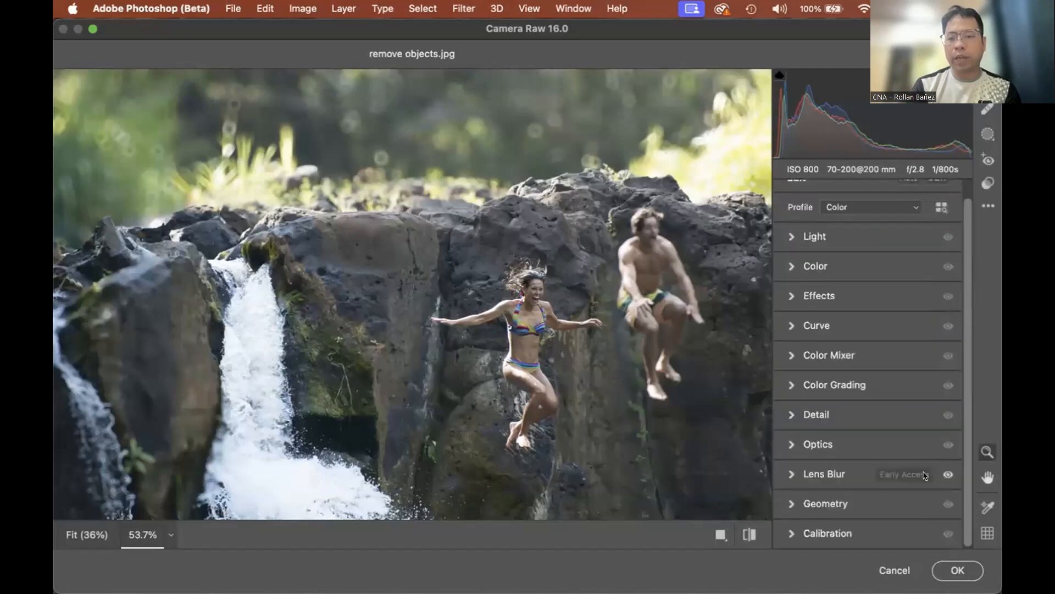
click(946, 568)
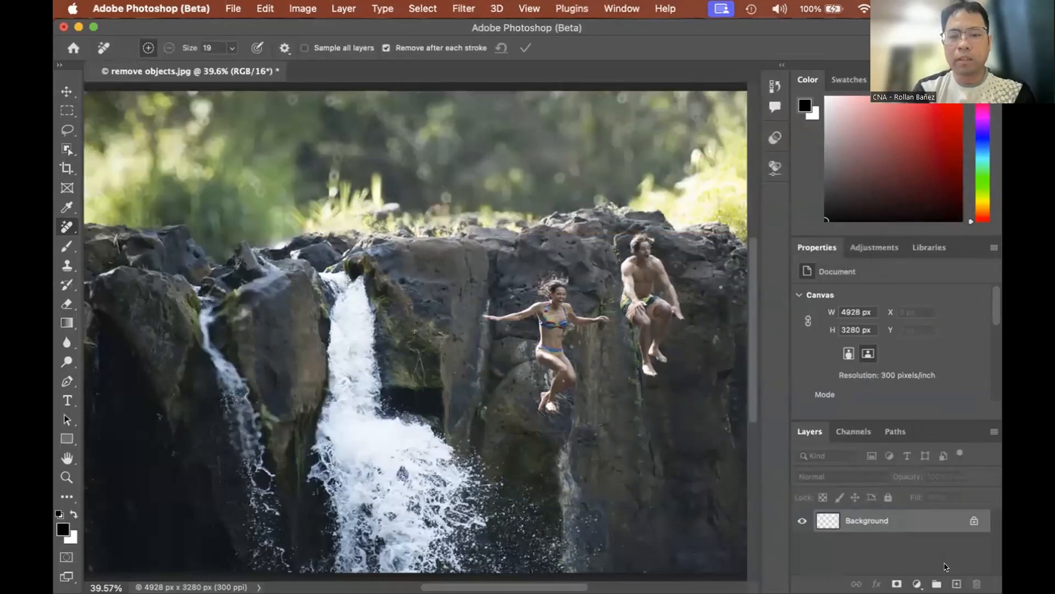
Step: Undo the Camera Raw filter to compare with the original photo, and open the commands for redoing it
key(super+z)
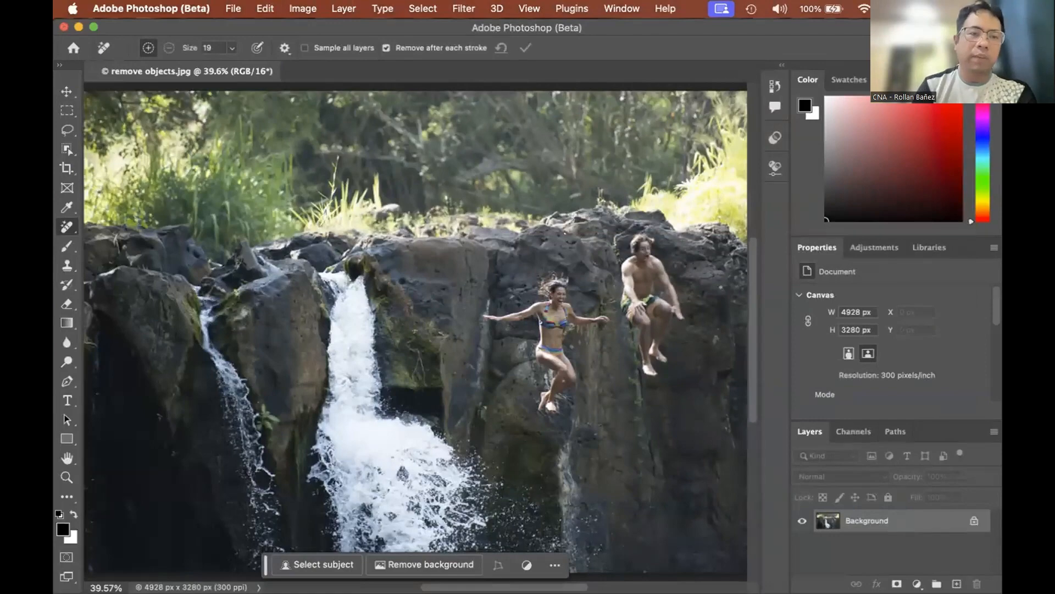
click(269, 9)
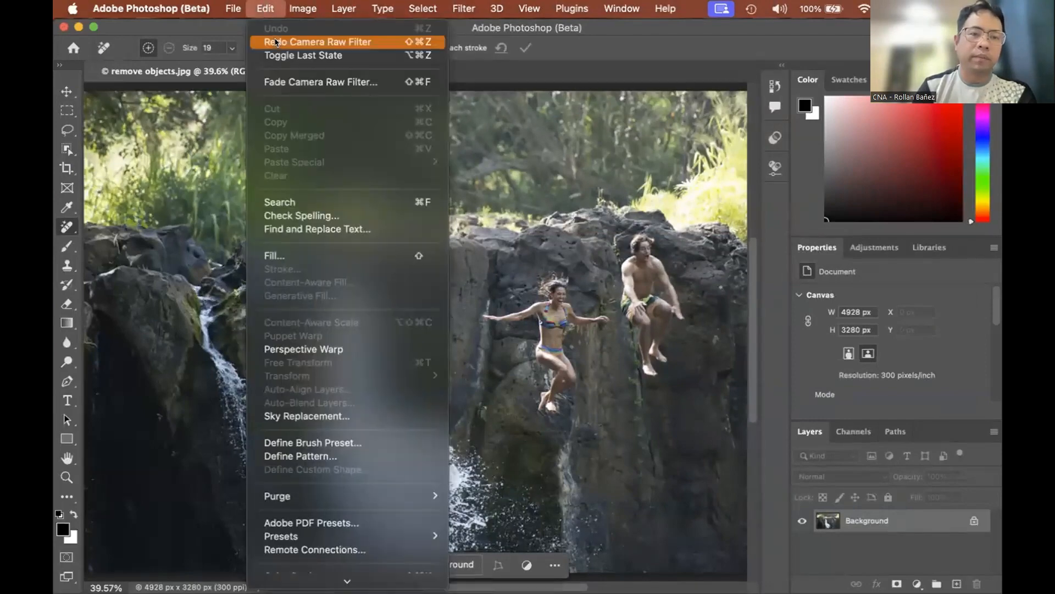